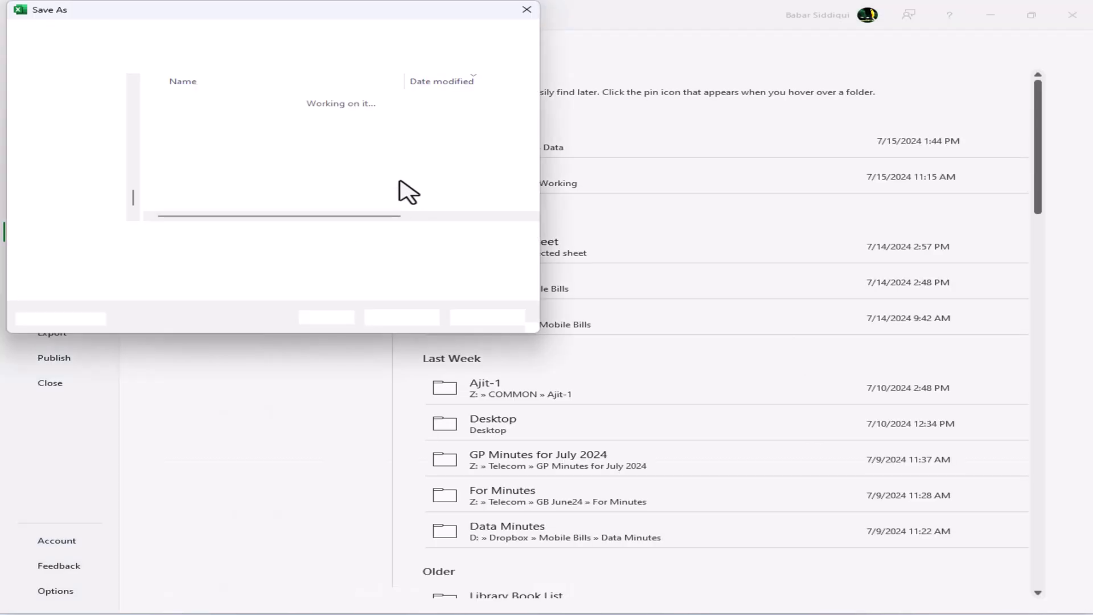
Step: Set and confirm a password to open in the Save As General Options
click(345, 317)
click(375, 374)
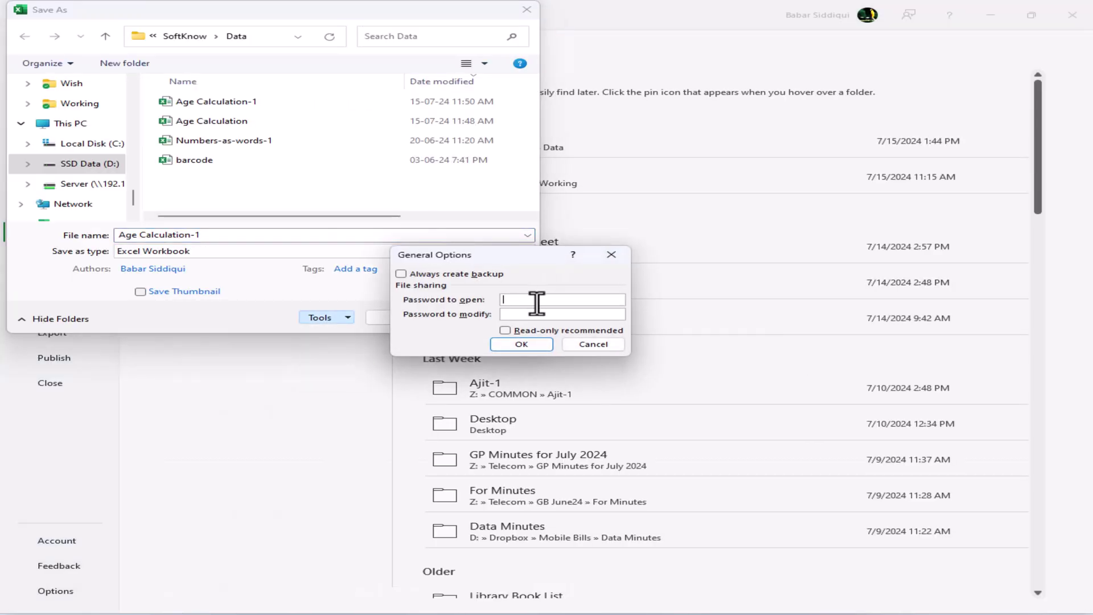
click(521, 344)
text(••••••••)
click(529, 346)
Step: Edit the file name and save the password-protected copy
click(208, 235)
key(BackSpace)
text(2)
key(Return)
Step: Close the workbook and start opening the protected Age Calculation workbook
click(26, 40)
click(52, 333)
click(27, 40)
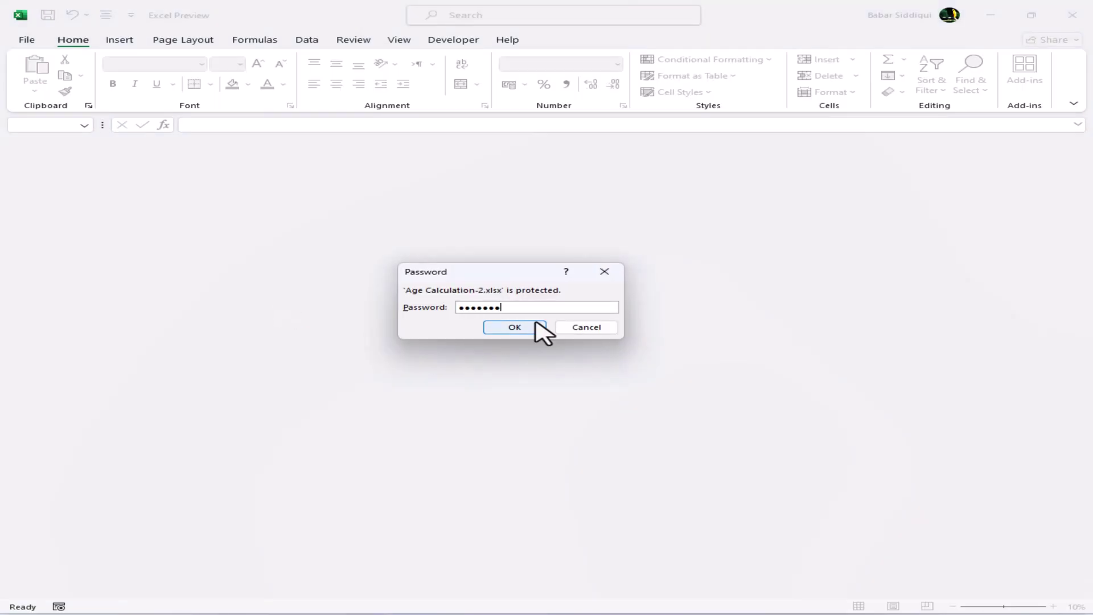
click(515, 326)
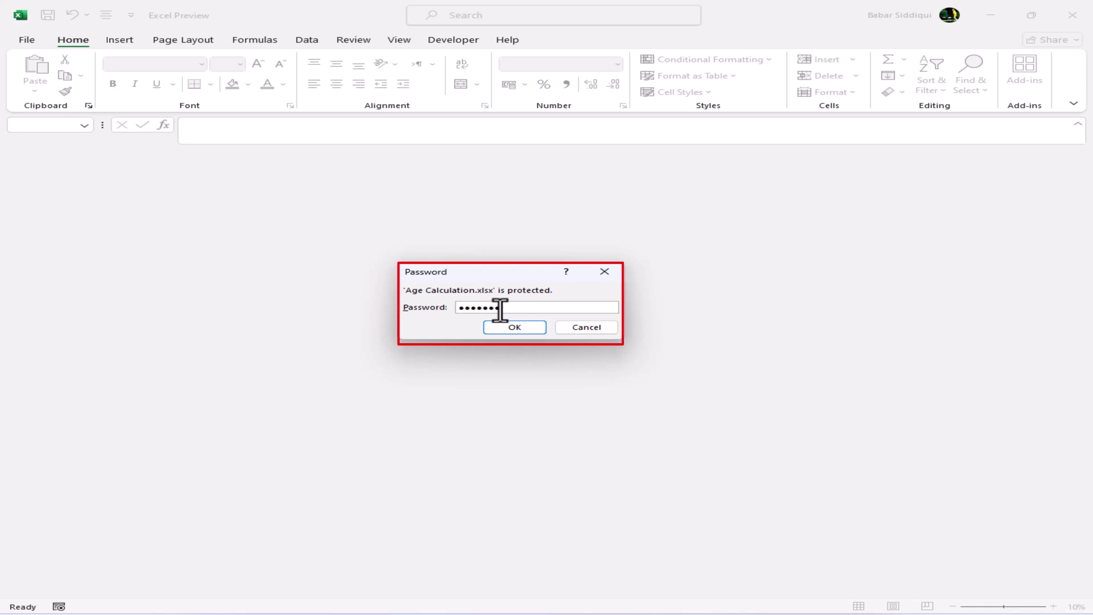
Step: Submit the password to unlock Age Calculation, then select cell B16
click(515, 328)
click(147, 350)
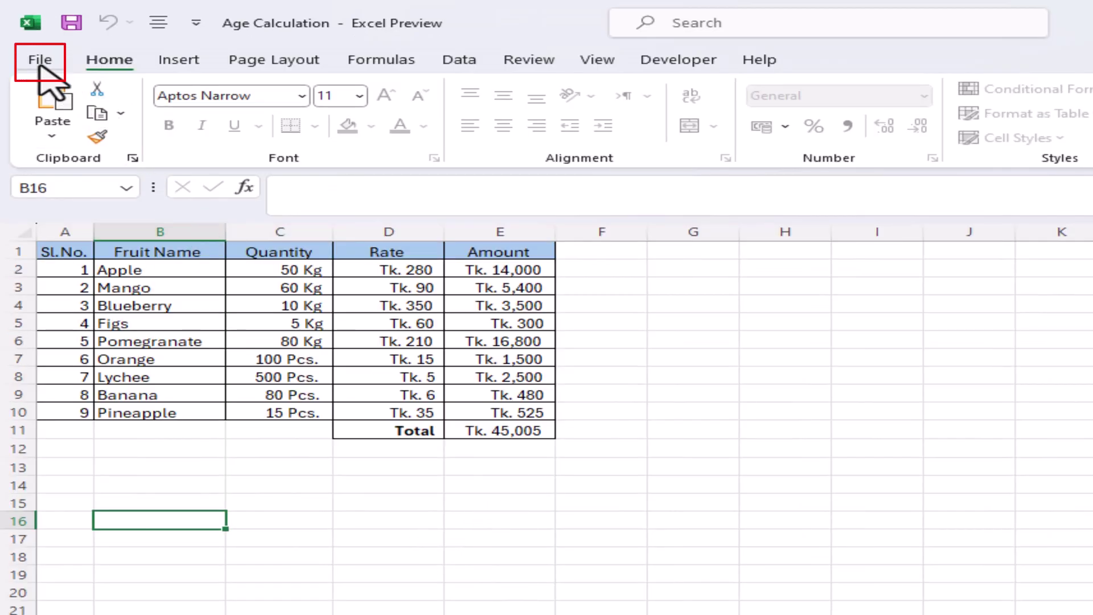
Step: Delete the existing password in File > Info > Protect Workbook > Encrypt with Password
click(40, 60)
click(69, 274)
click(346, 297)
click(448, 399)
drag(683, 387, 546, 389)
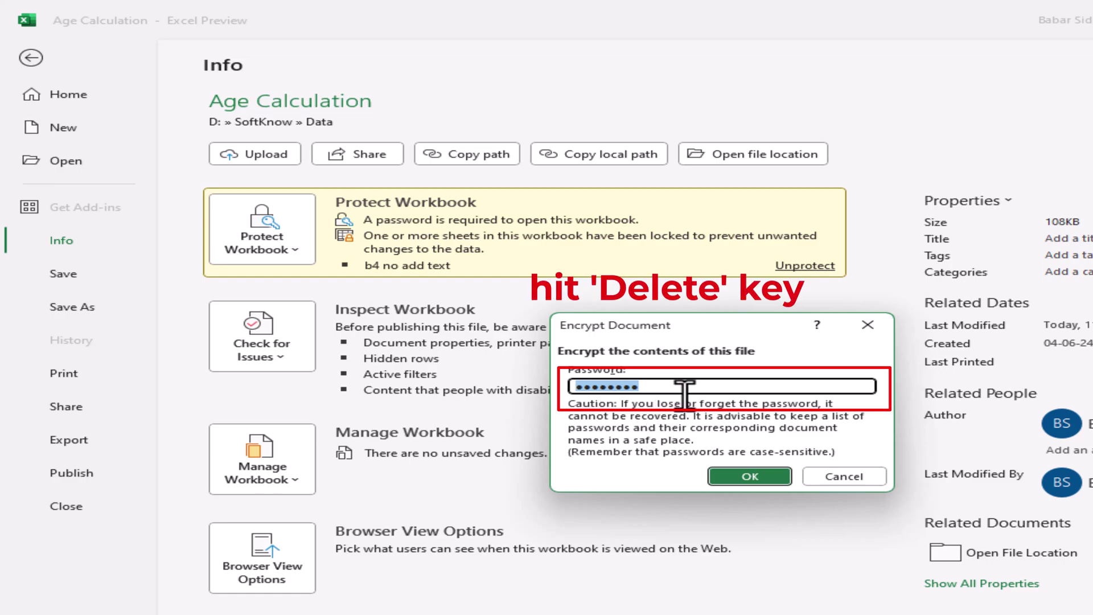
key(Delete)
Step: Confirm the password removal, save the unencrypted workbook and close it
click(750, 475)
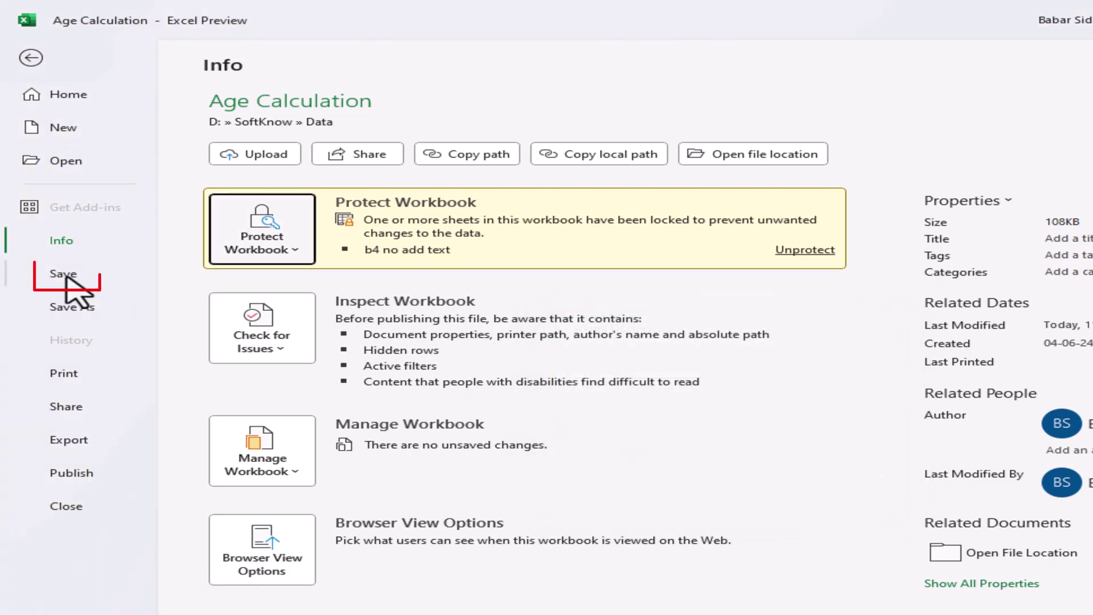
click(64, 274)
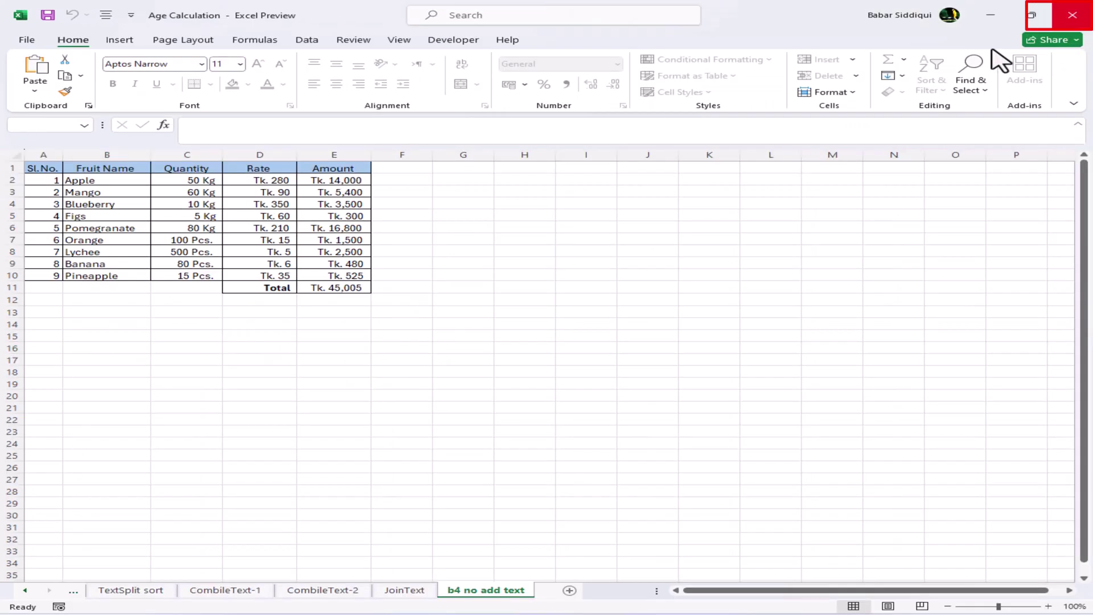
click(1076, 18)
Step: Reopen Age Calculation from recent files and select cells F18, D17 and E15
click(244, 306)
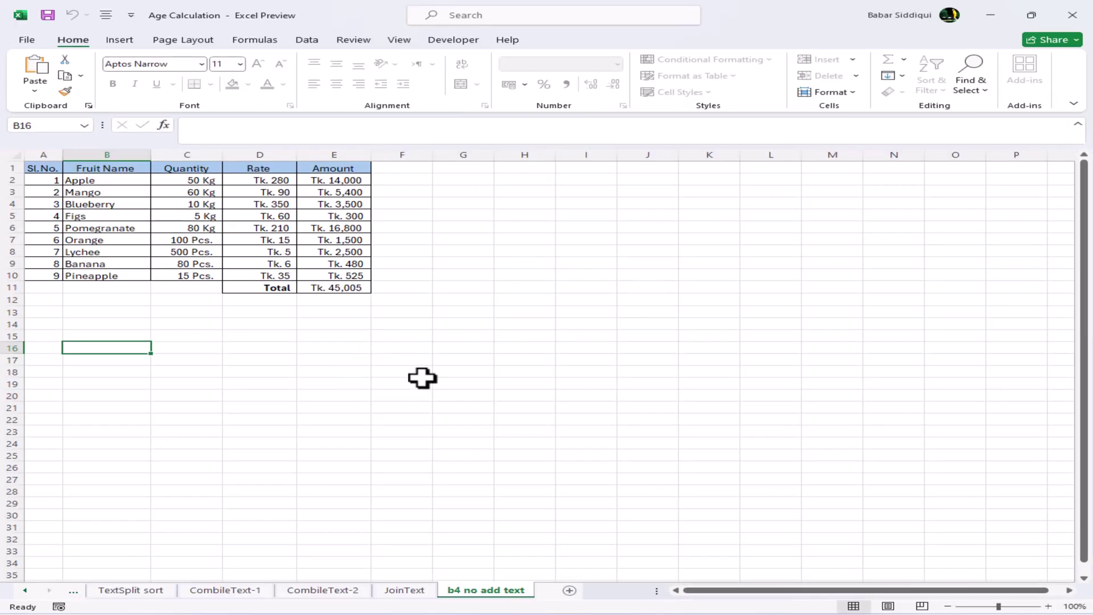
click(422, 371)
click(284, 359)
click(361, 337)
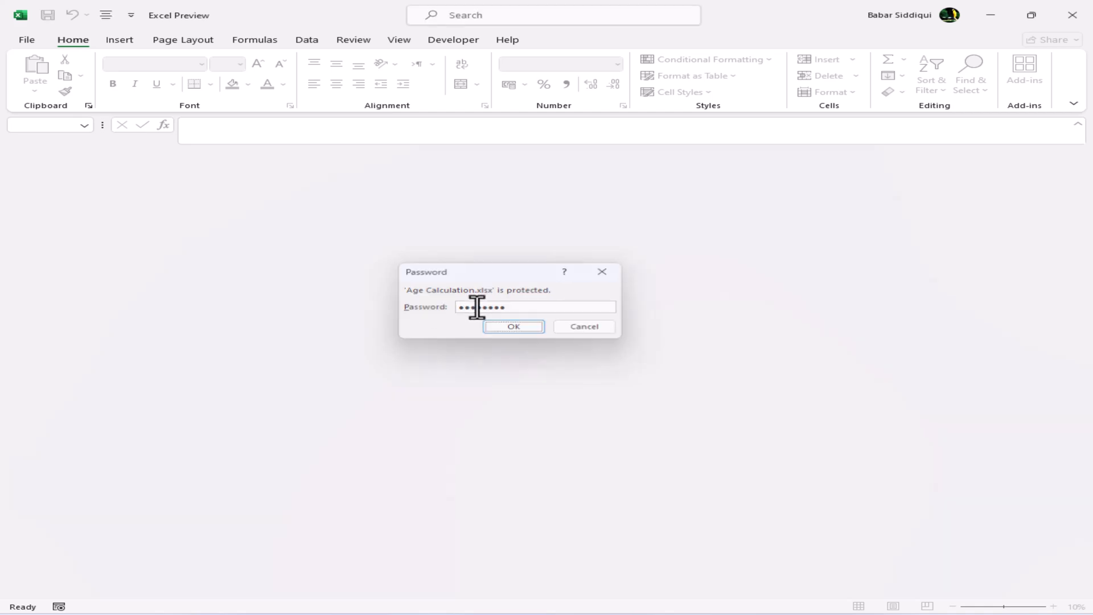
Step: Enter the workbook's password, select cell F13, and go to File > Save As
key(Return)
click(406, 312)
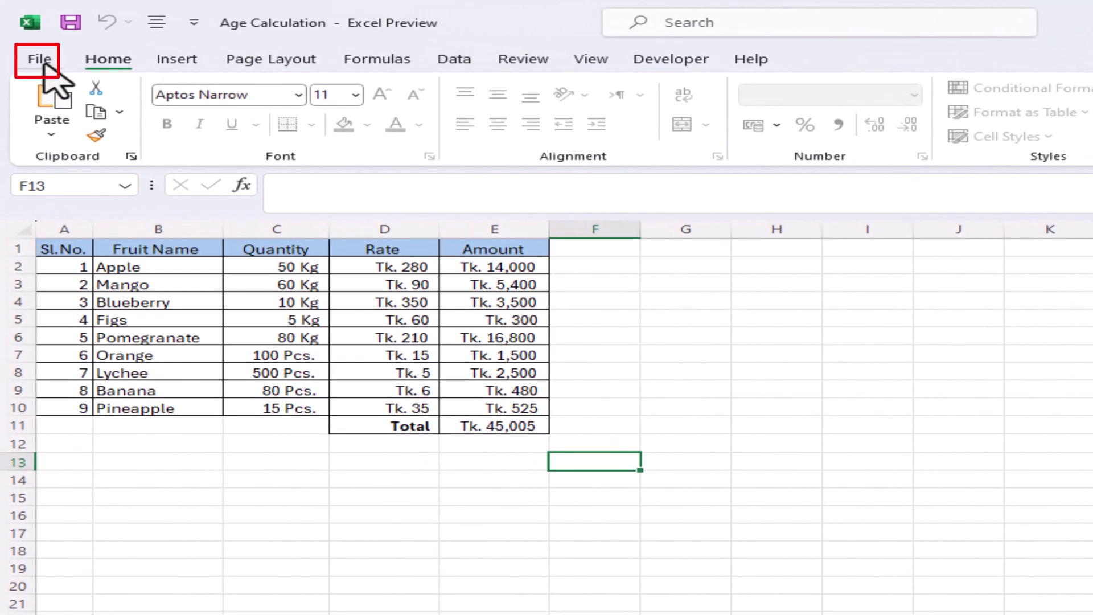
click(40, 58)
click(96, 358)
Step: Delete the Password to open in the Save As dialog's Tools > General Options
click(411, 374)
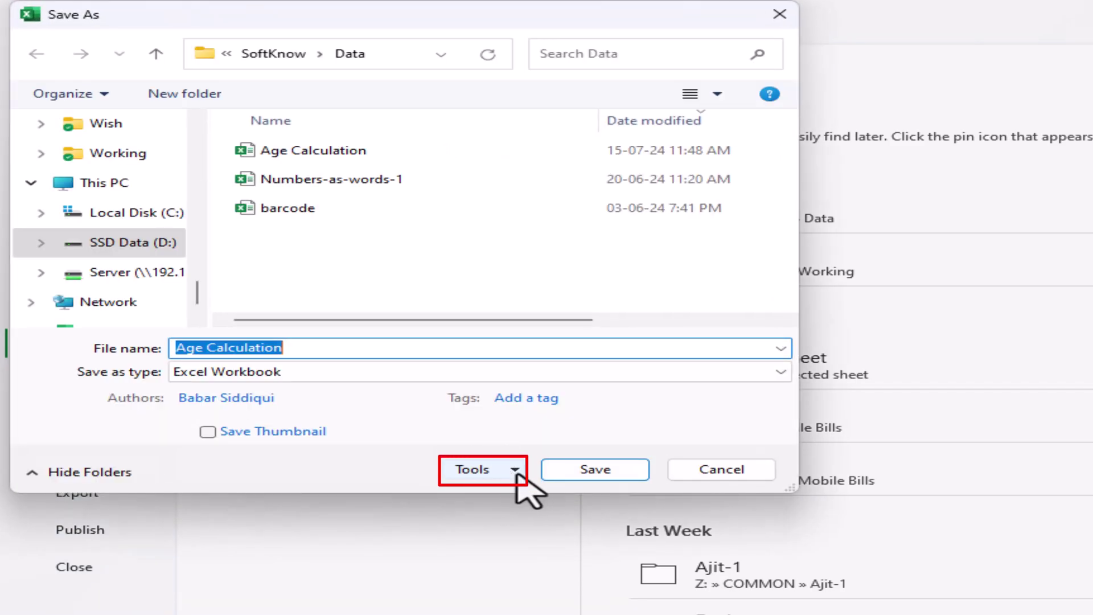
click(517, 475)
click(589, 537)
key(Delete)
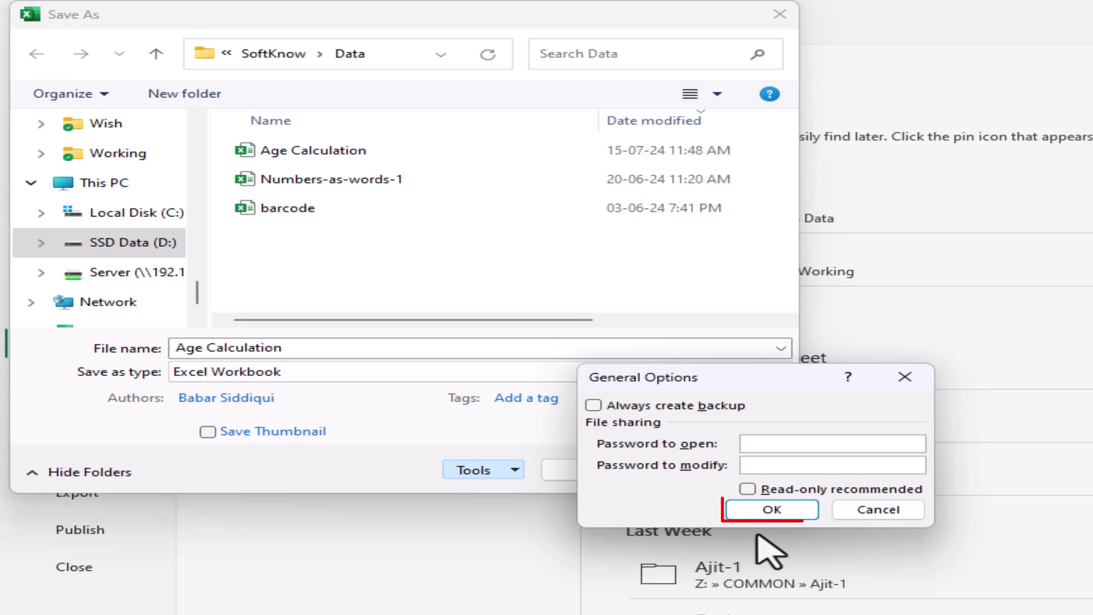
Step: Save the password-free workbook as a new copy named Age Calculation-1
click(771, 509)
click(310, 349)
click(609, 475)
click(40, 59)
Step: Close the workbook, reopen Age Calculation-1, then try opening the original Age Calculation
click(82, 567)
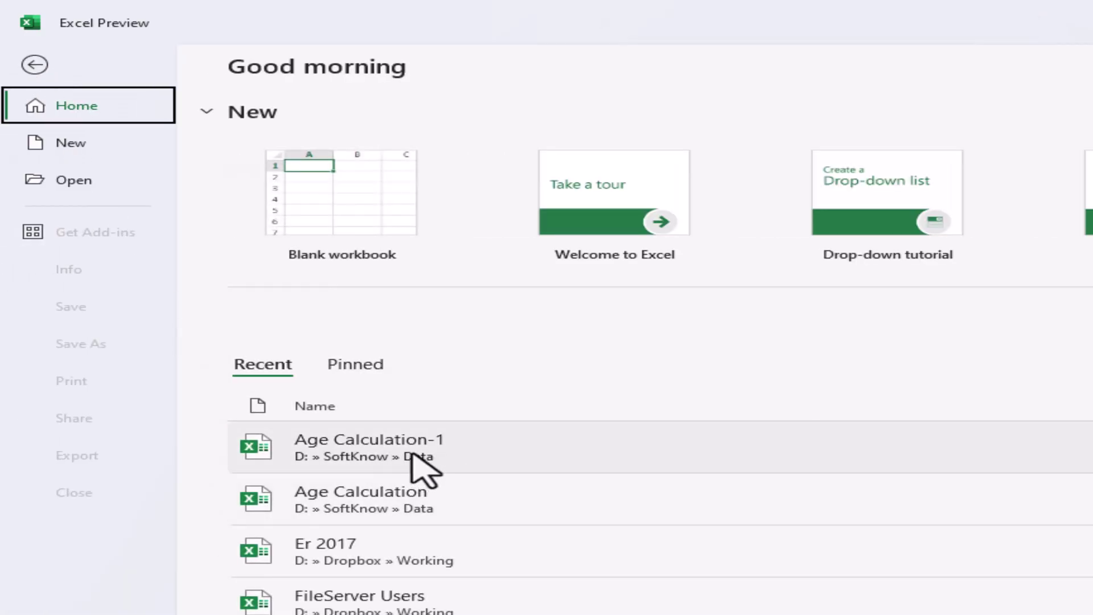
click(418, 446)
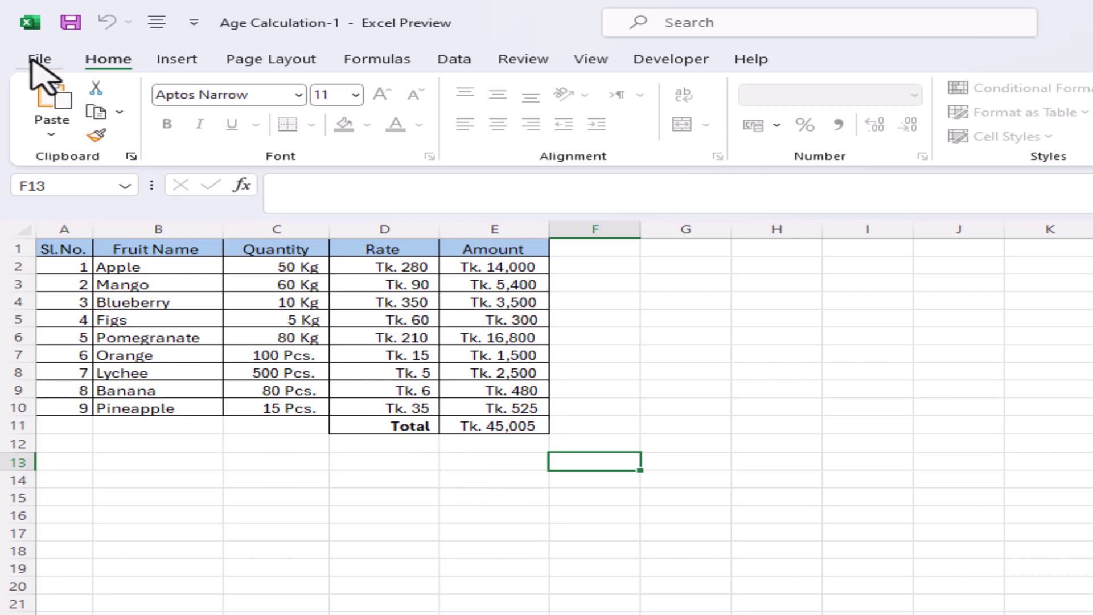
click(40, 58)
click(416, 519)
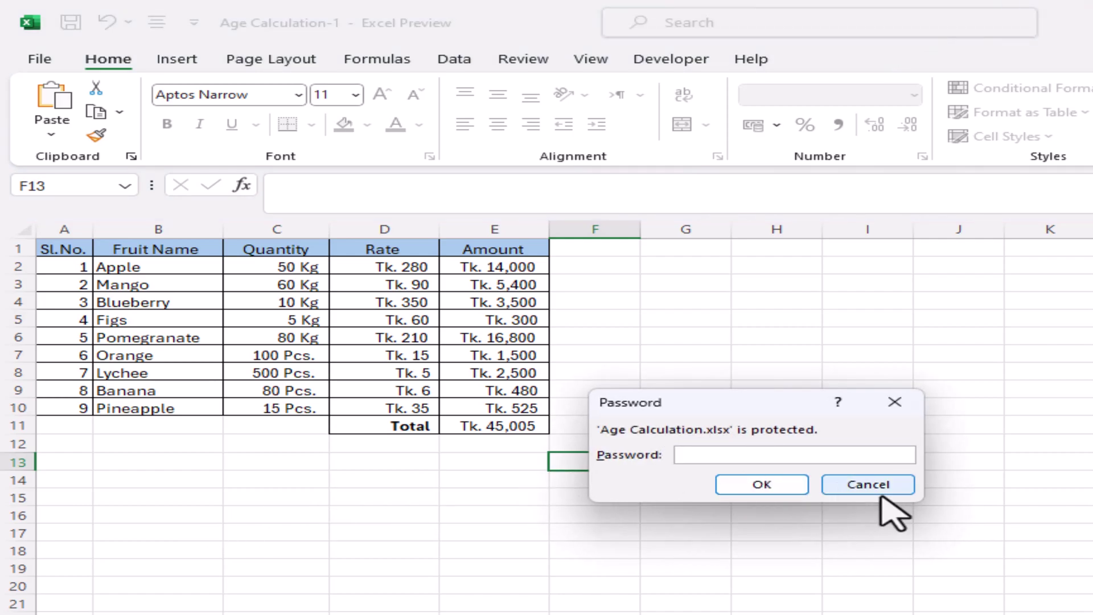